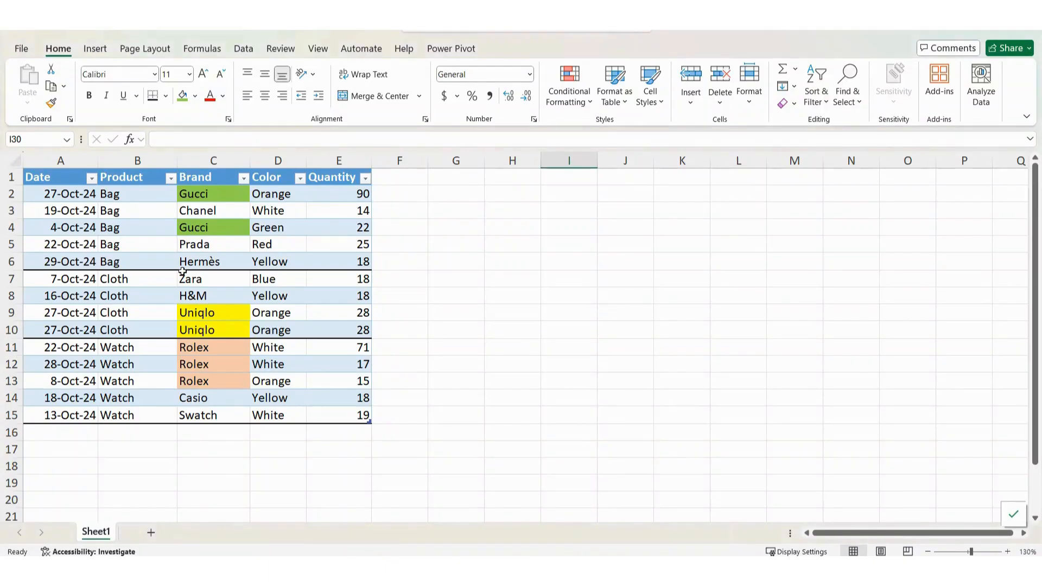
Step: Insert a PivotTable from Table1 at cell G1 of the existing worksheet, with Product in Rows and Brand in Values
click(148, 214)
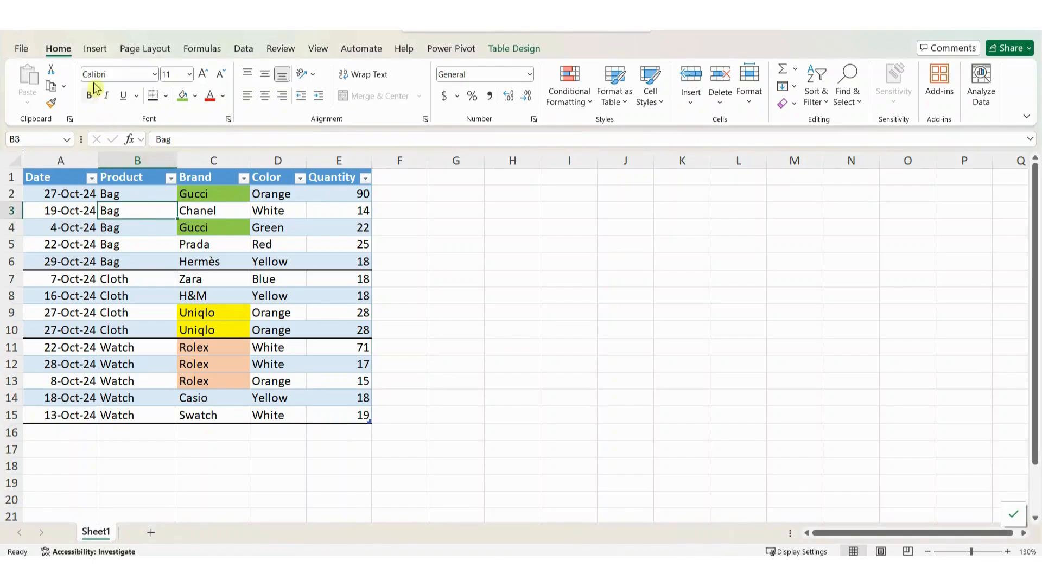
click(93, 50)
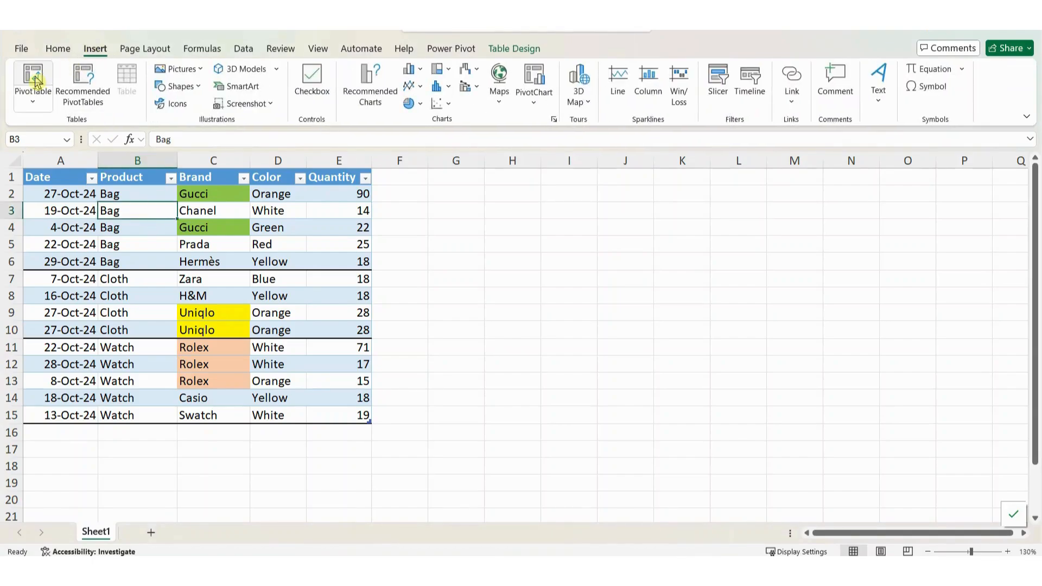
click(36, 82)
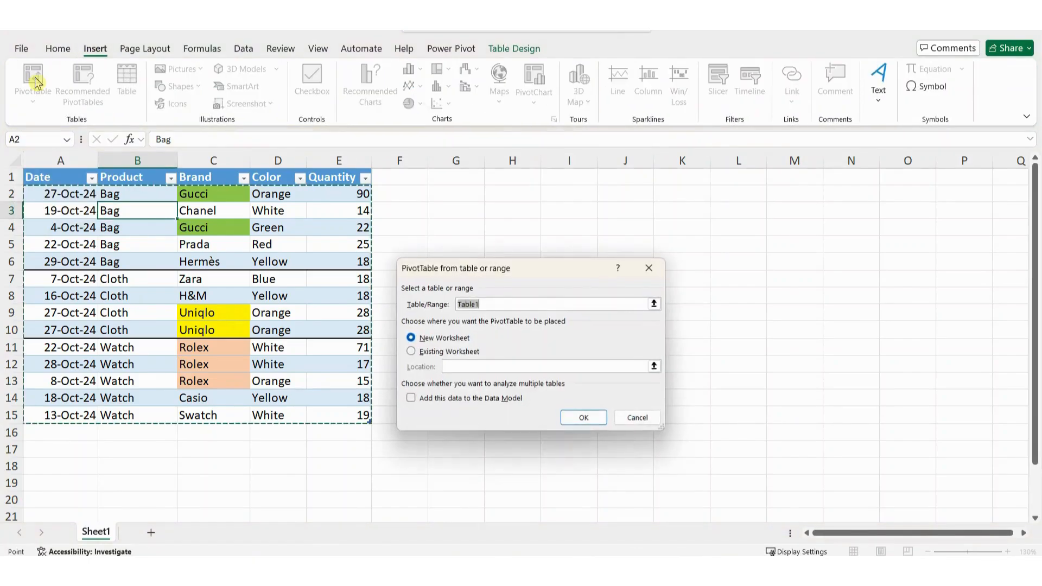
click(429, 354)
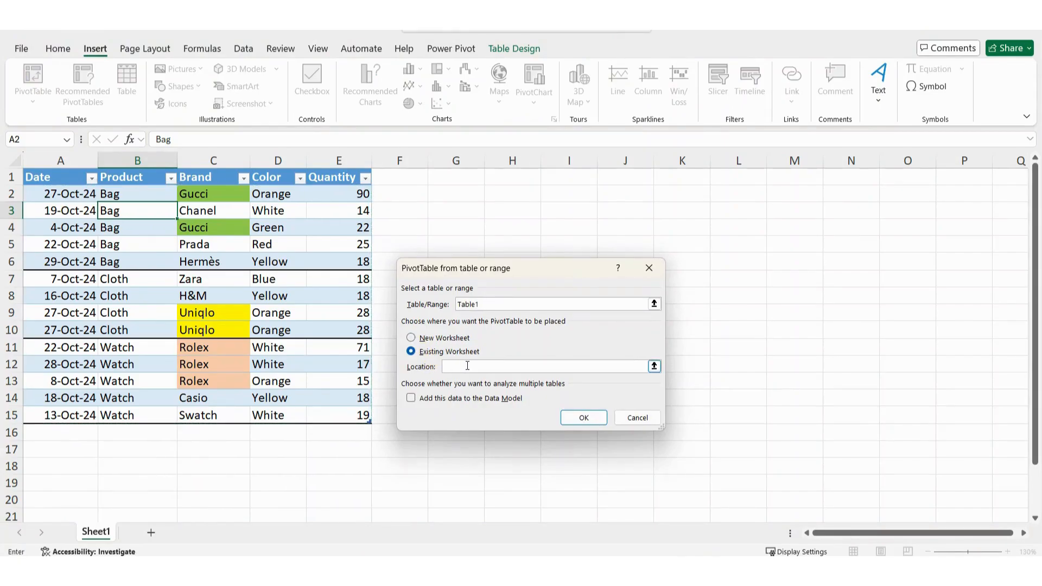
click(453, 178)
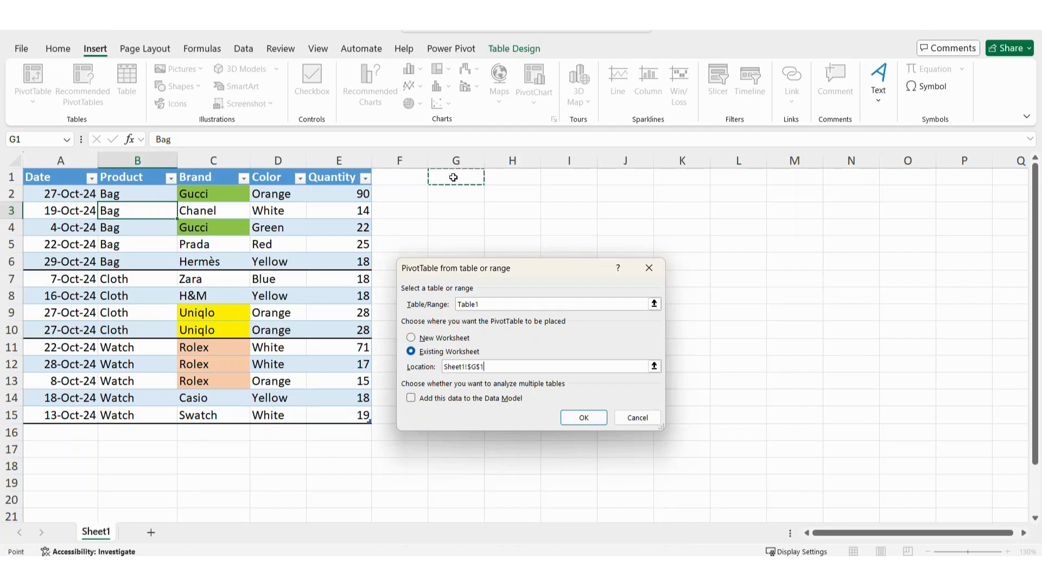
click(577, 426)
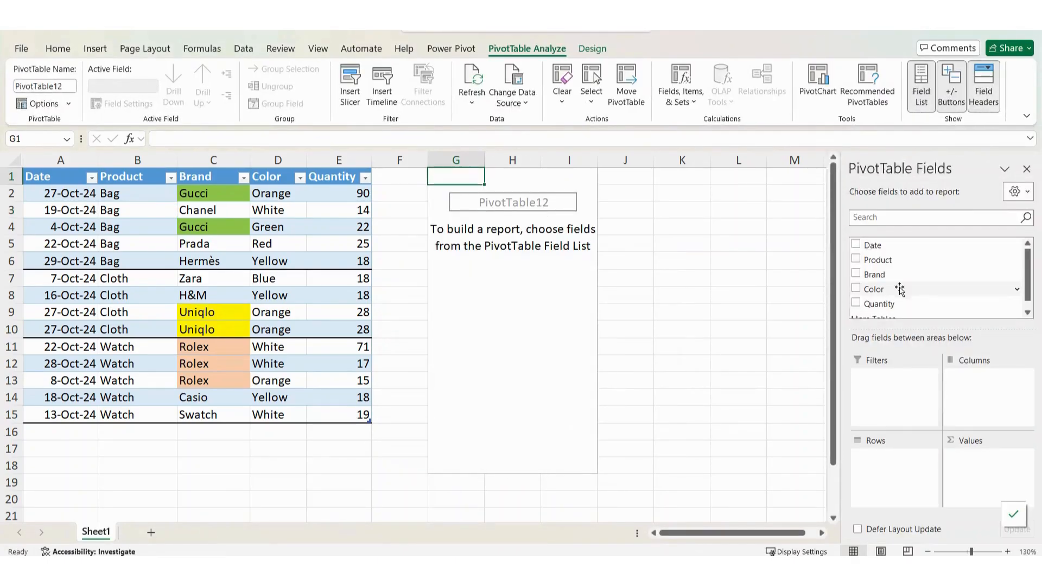
drag(899, 262, 885, 478)
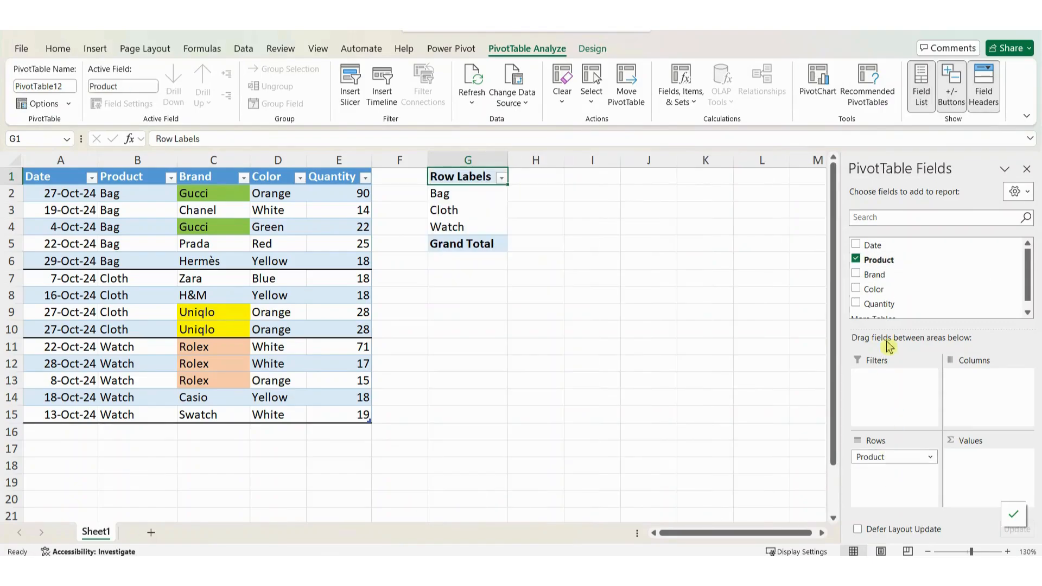
drag(879, 274, 974, 478)
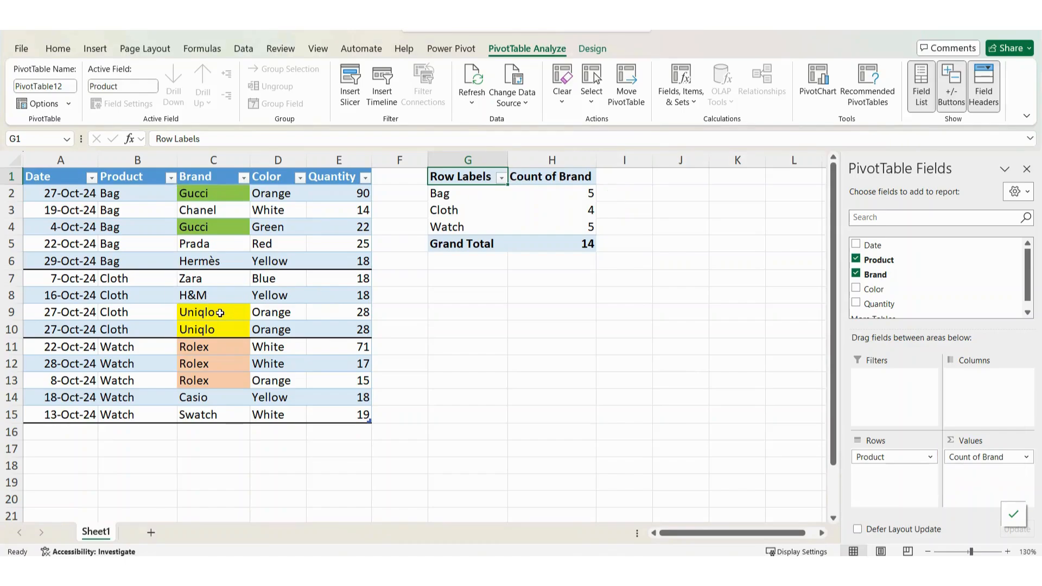
Step: Review the calculation types available for summarizing the Brand value field, leaving its settings unchanged
click(553, 194)
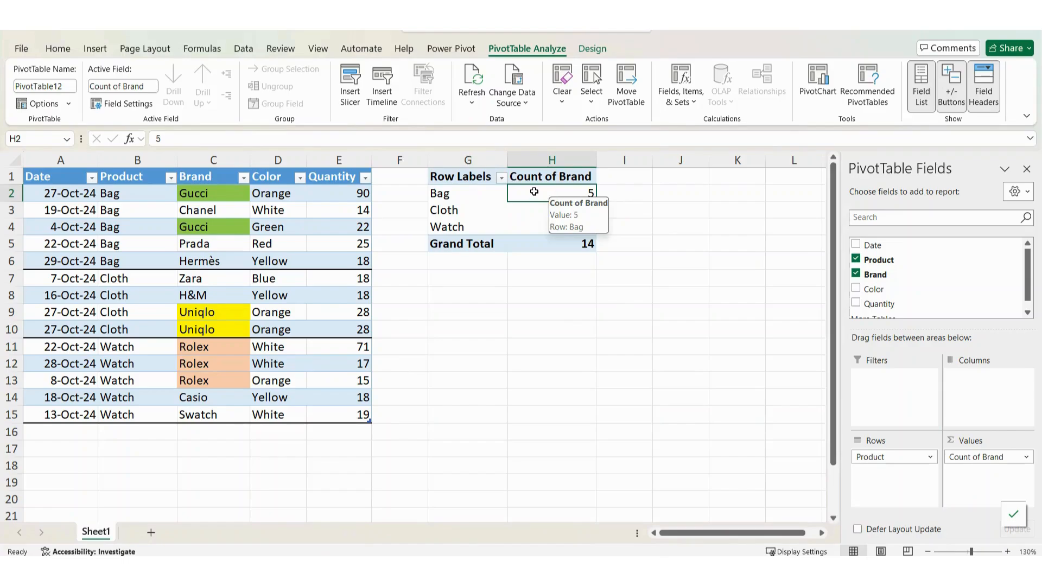
right_click(534, 191)
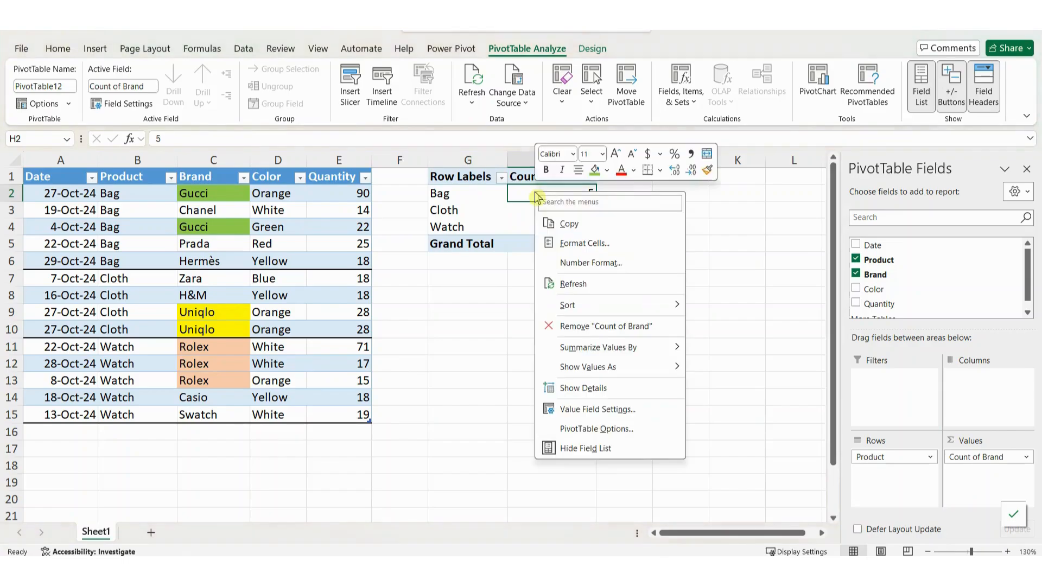
click(584, 417)
drag(548, 296, 493, 210)
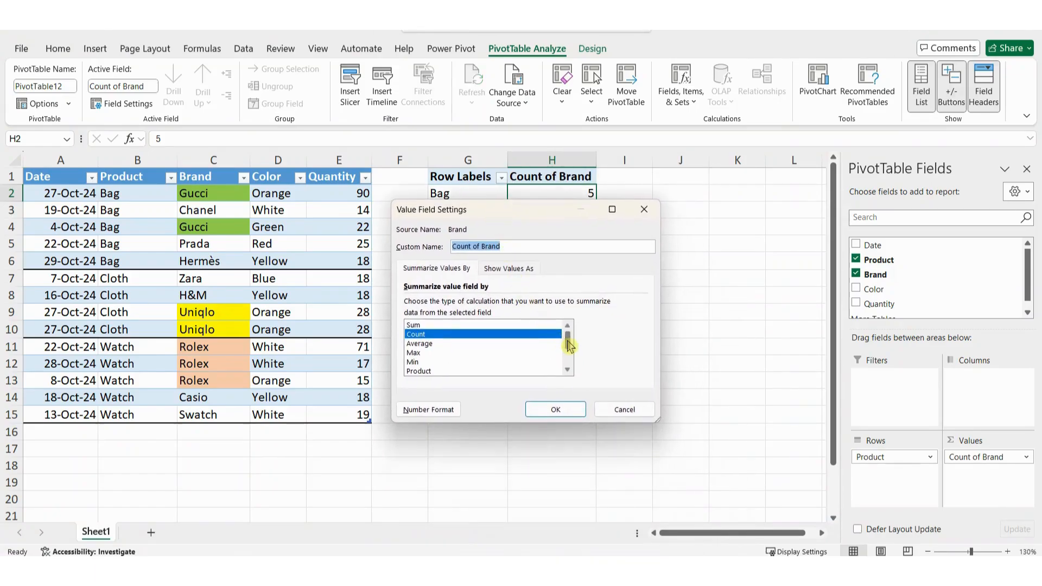
drag(568, 344, 568, 348)
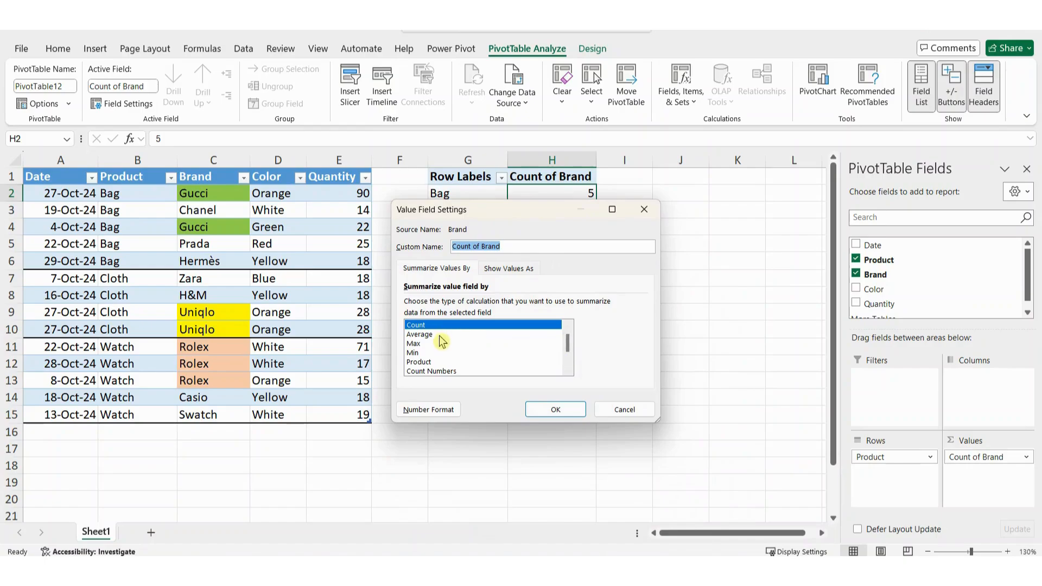
drag(566, 349, 571, 366)
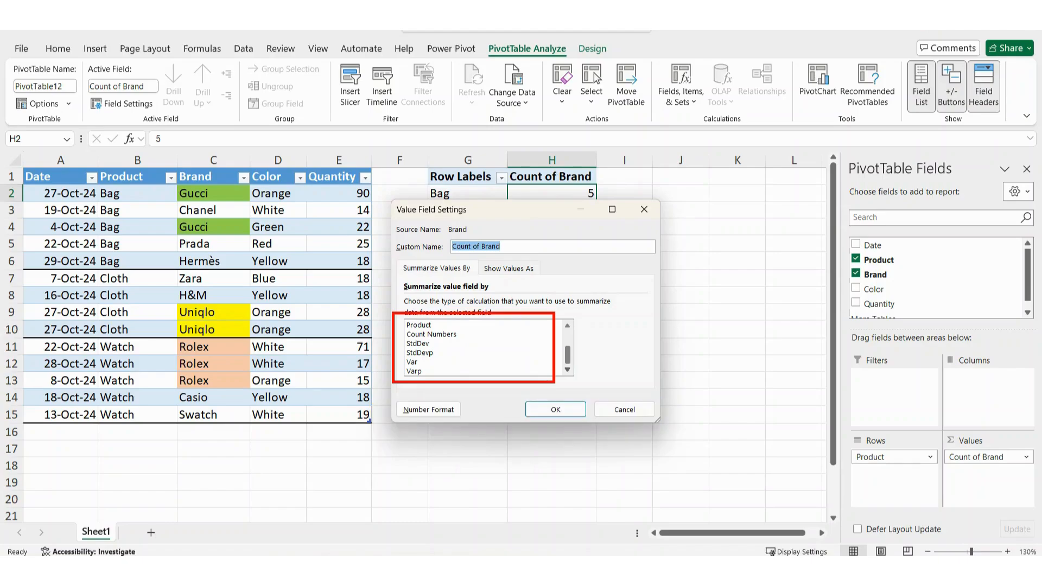
click(647, 213)
click(659, 227)
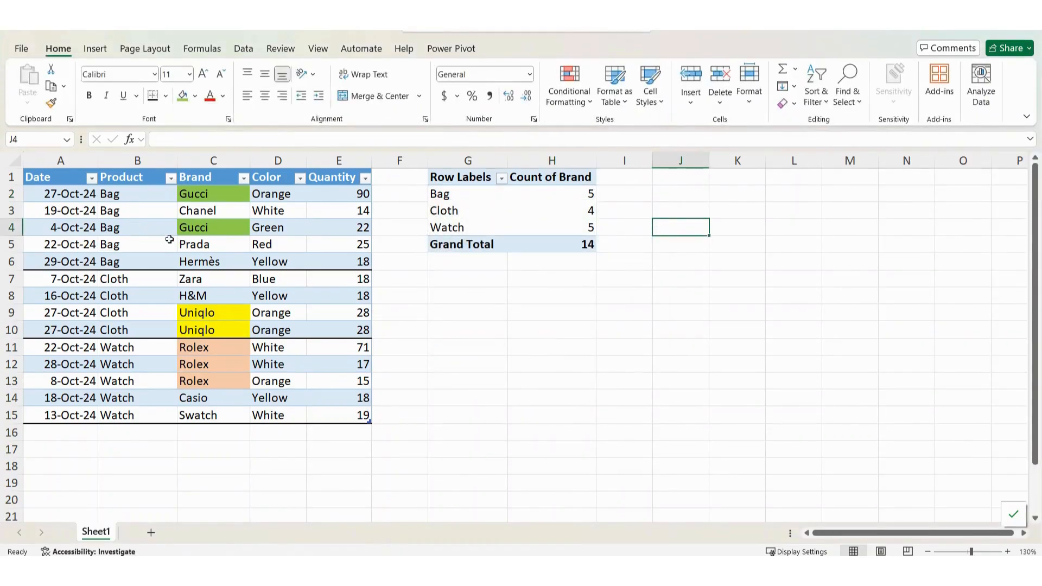
Step: Create a second Table1 PivotTable on a new worksheet, added to the Data Model, with Product in Rows and Brand in Values
click(137, 232)
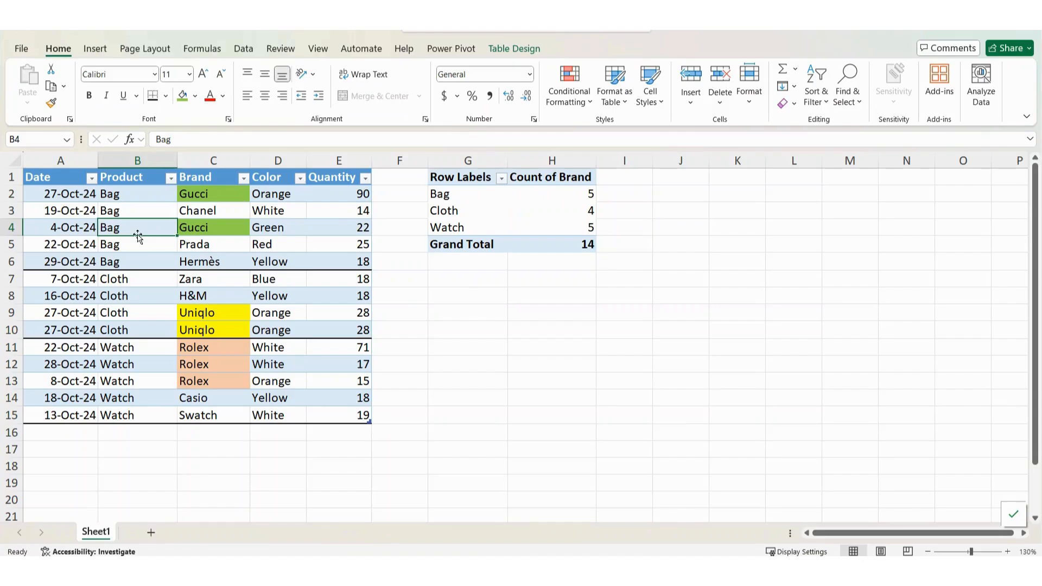
click(95, 49)
click(35, 79)
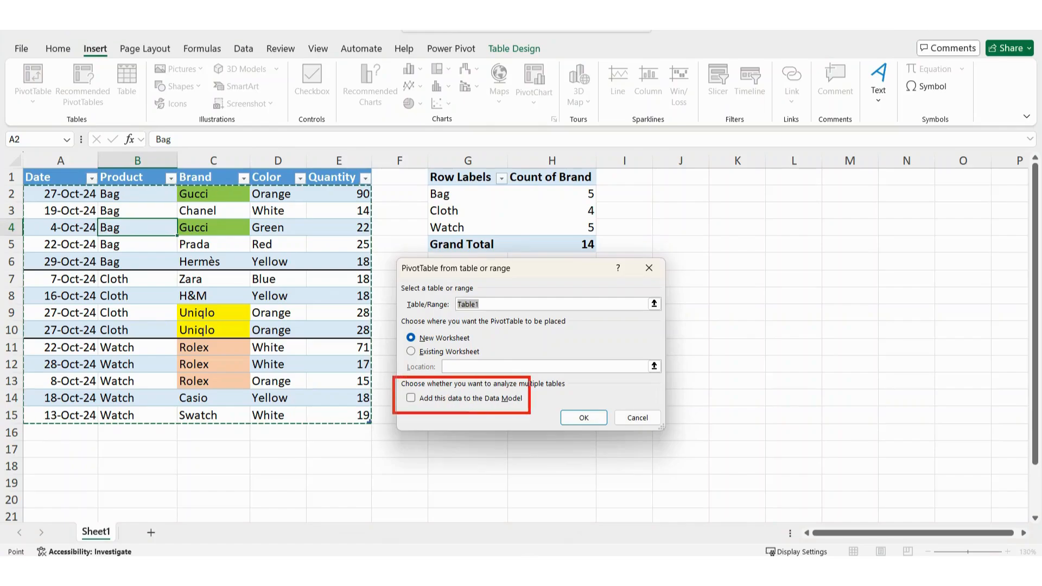
click(411, 399)
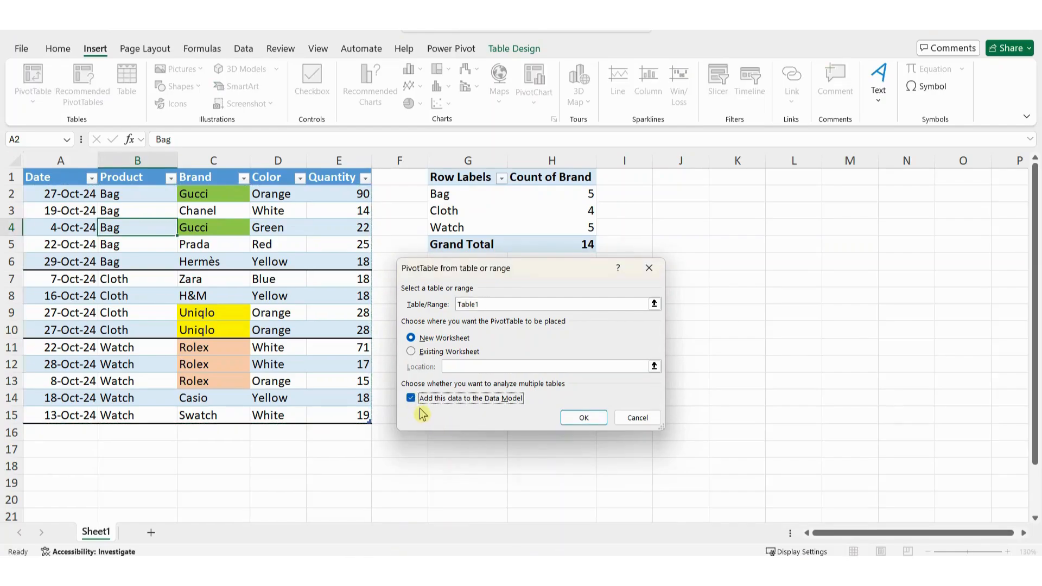
click(590, 425)
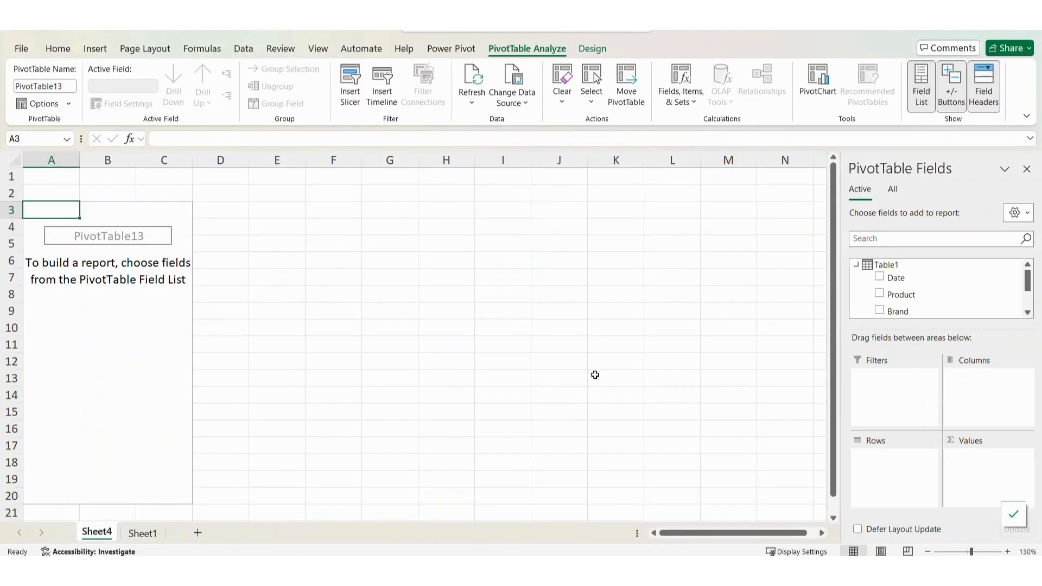
drag(900, 295, 909, 478)
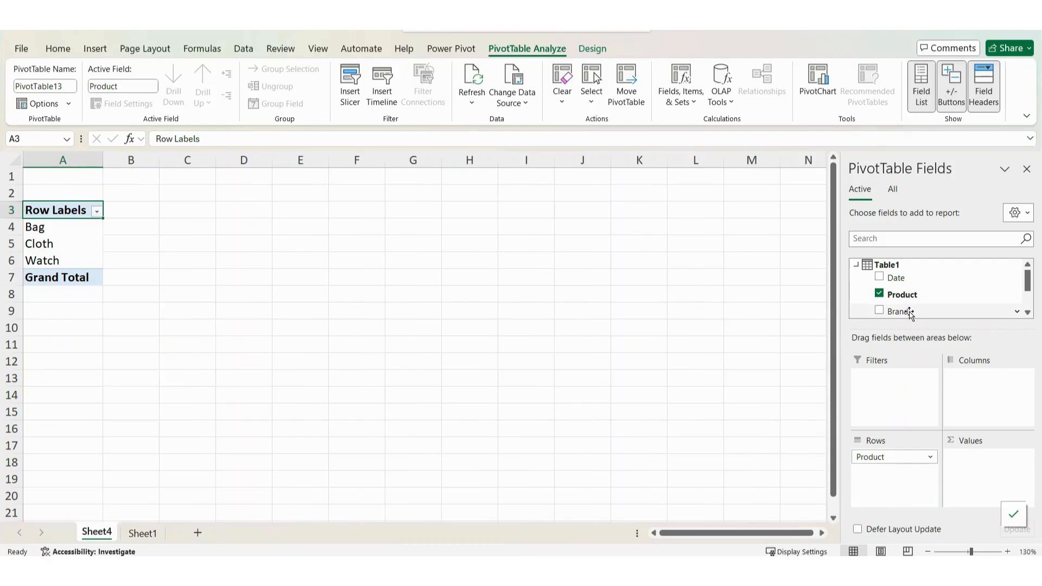
drag(910, 314, 978, 474)
Step: Summarize the Brand value field of the new PivotTable by Distinct Count
click(145, 228)
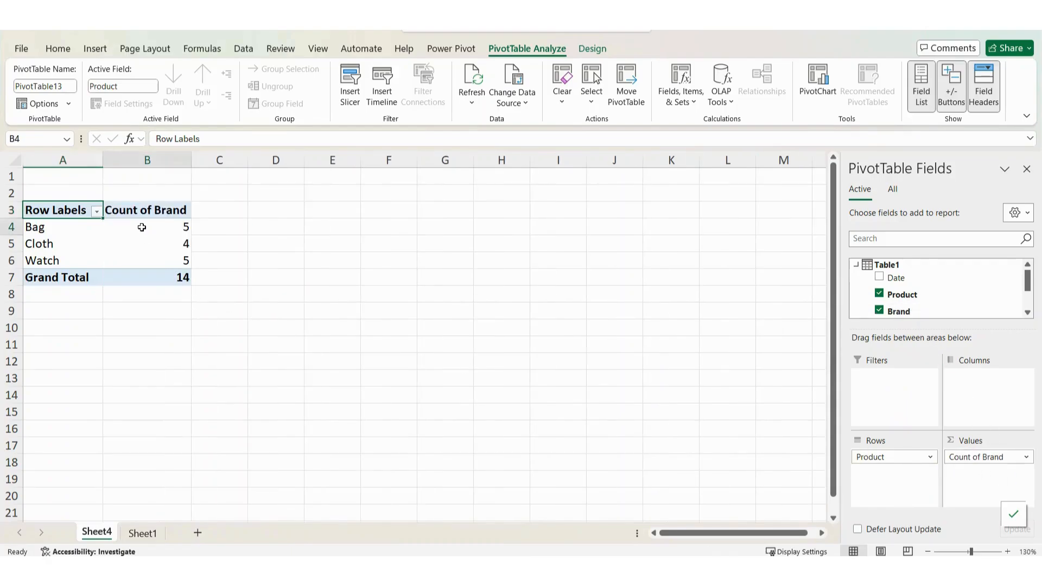
right_click(150, 229)
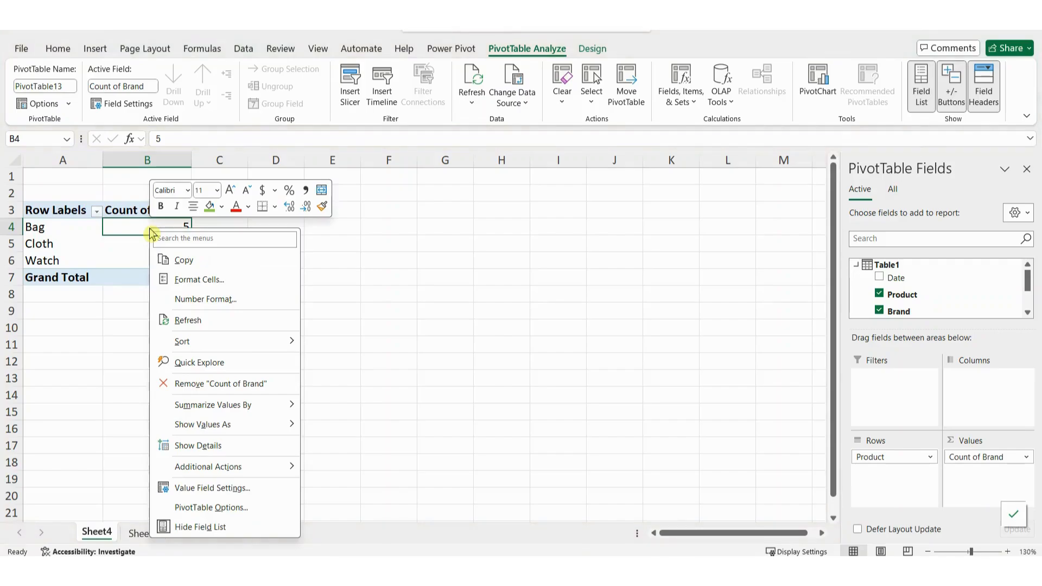
click(214, 490)
drag(228, 344, 319, 169)
drag(343, 298, 345, 328)
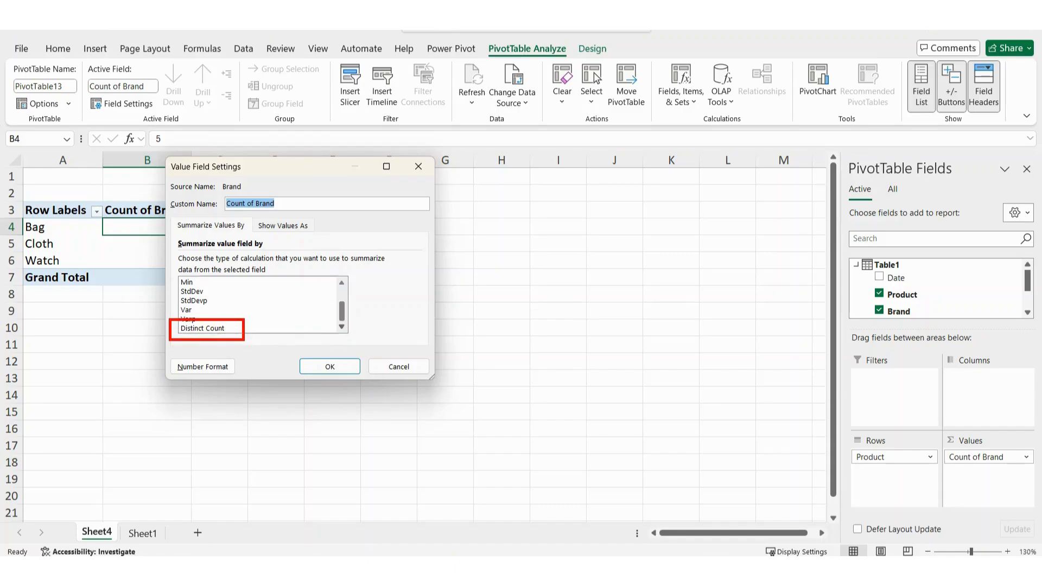
click(210, 329)
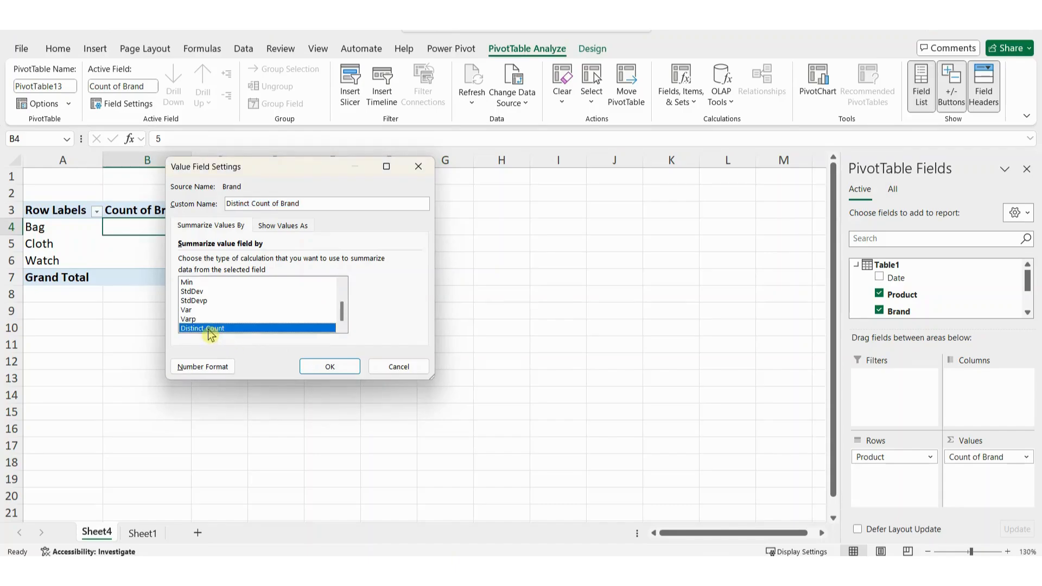
click(328, 367)
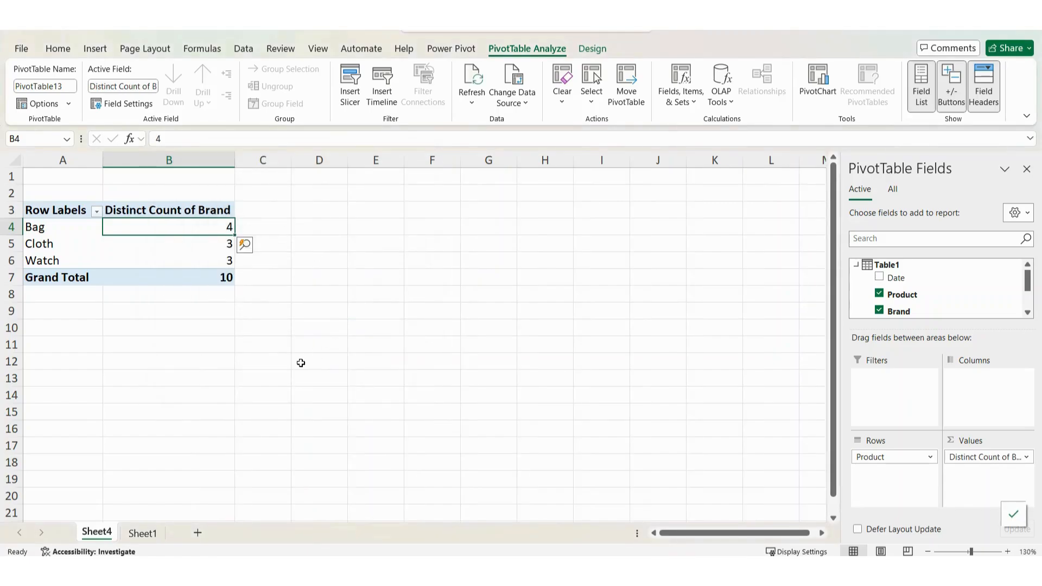
click(301, 363)
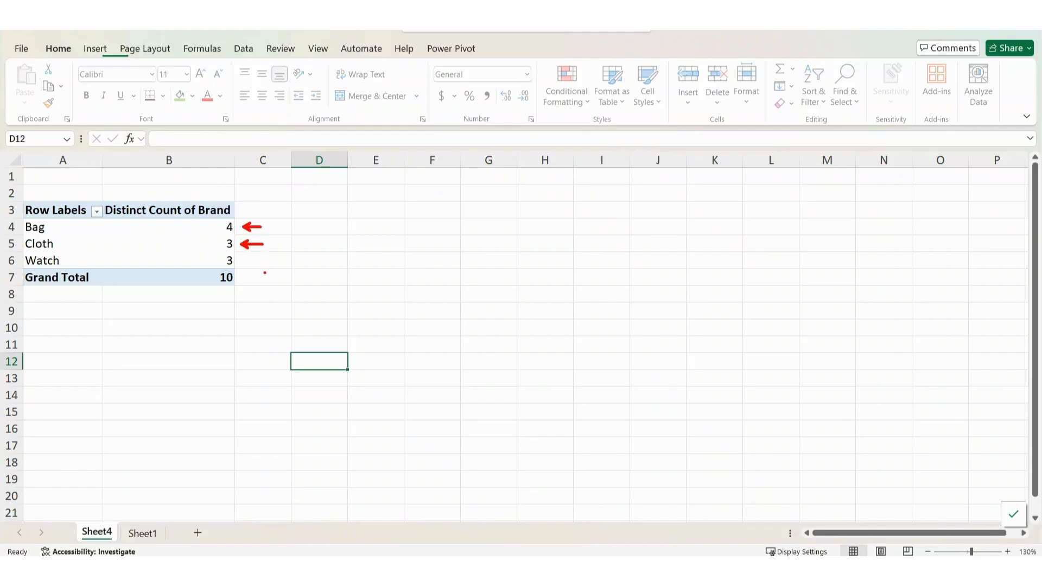
Step: Copy the distinct count PivotTable in A3:B7 of Sheet4 and paste it at cell G8 of Sheet1
click(210, 347)
drag(48, 218, 202, 278)
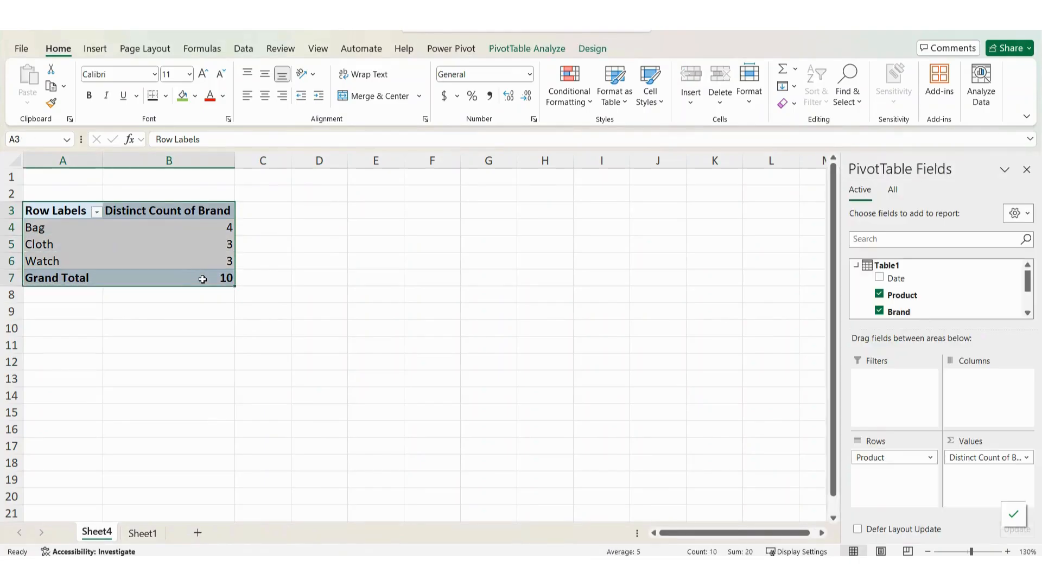
key(ctrl+c)
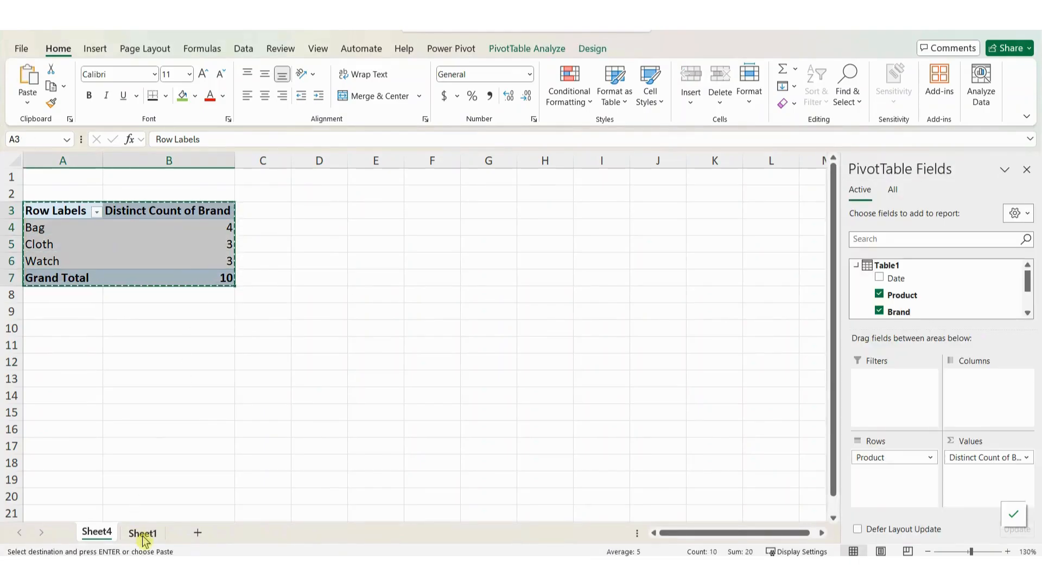
click(144, 536)
click(441, 280)
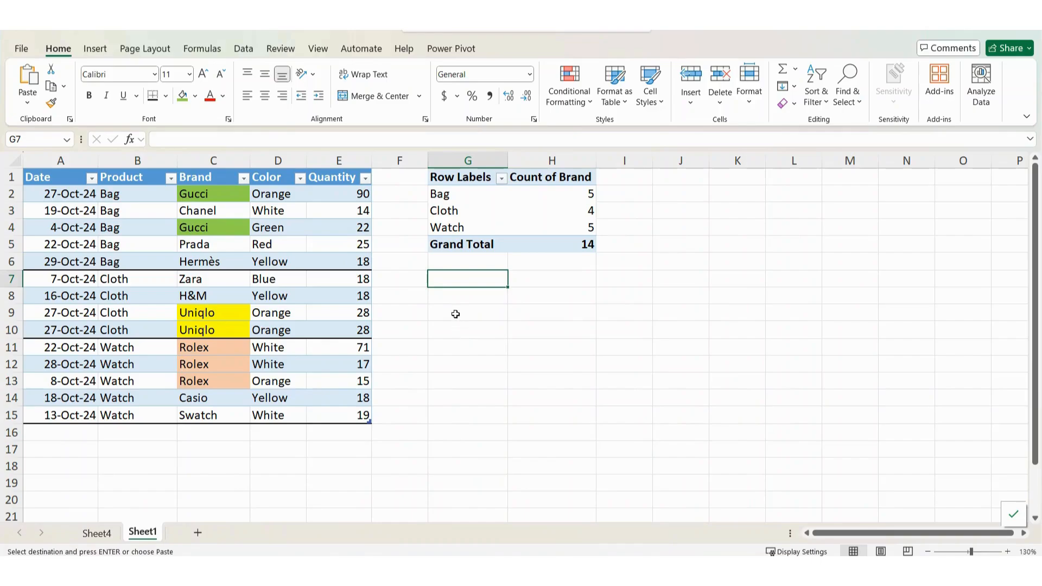
click(445, 296)
key(ctrl+v)
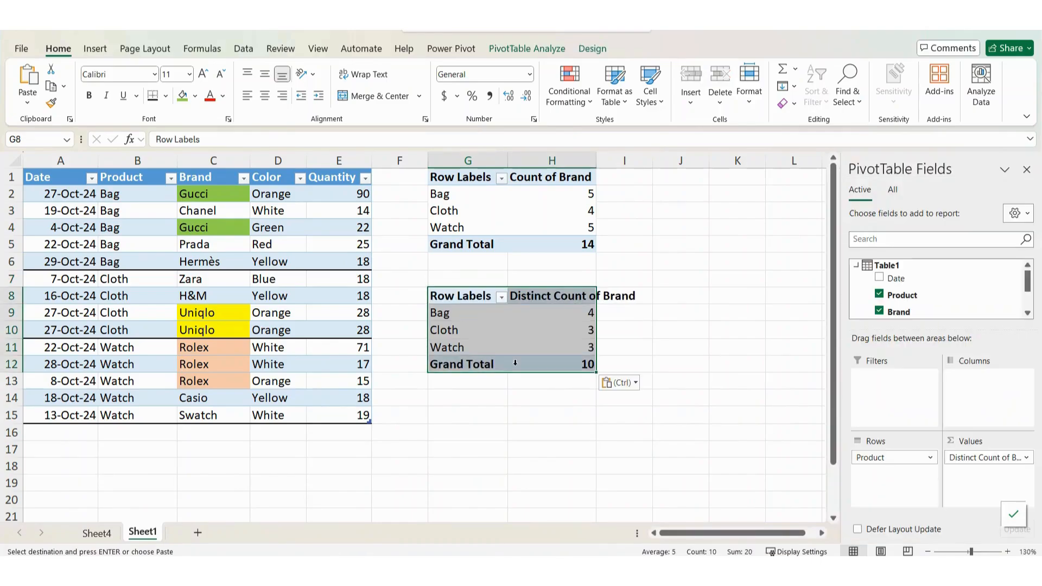
drag(443, 462, 483, 448)
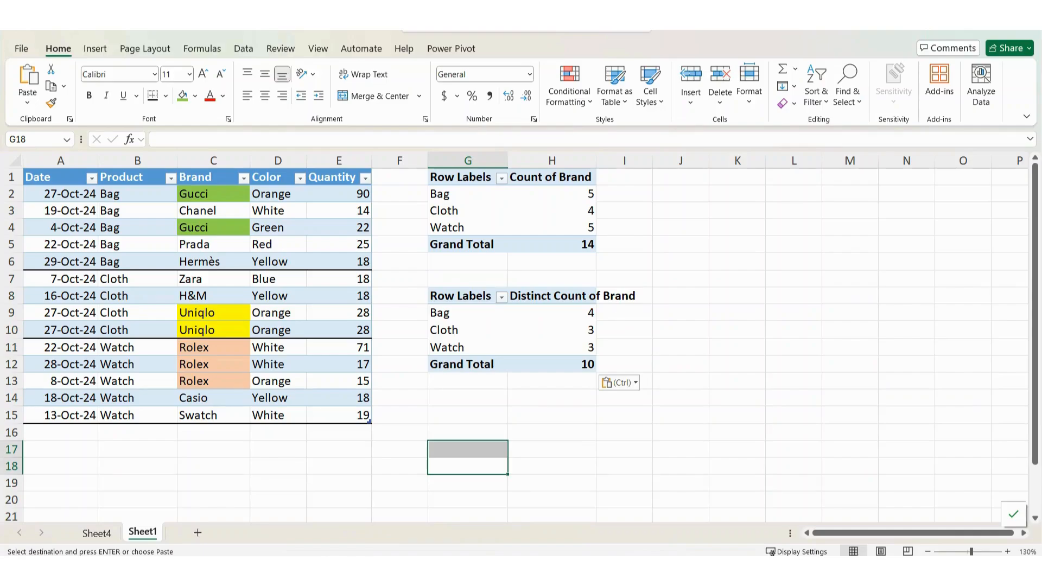
mouse_move(575, 236)
mouse_down()
mouse_move(594, 256)
mouse_move(574, 235)
mouse_up()
mouse_move(574, 360)
mouse_down()
mouse_move(574, 375)
mouse_move(602, 369)
mouse_move(576, 357)
mouse_up()
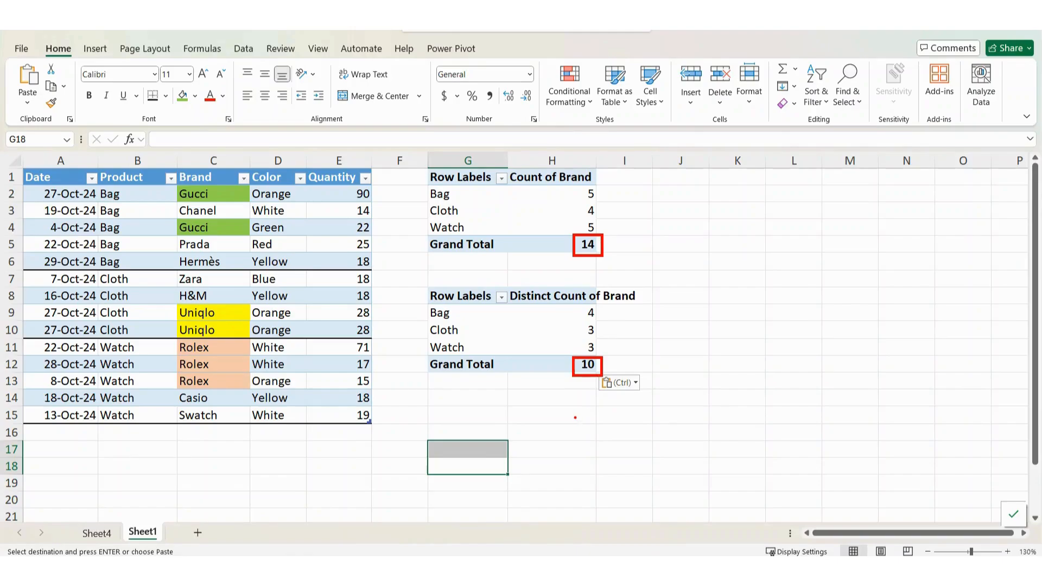
click(681, 449)
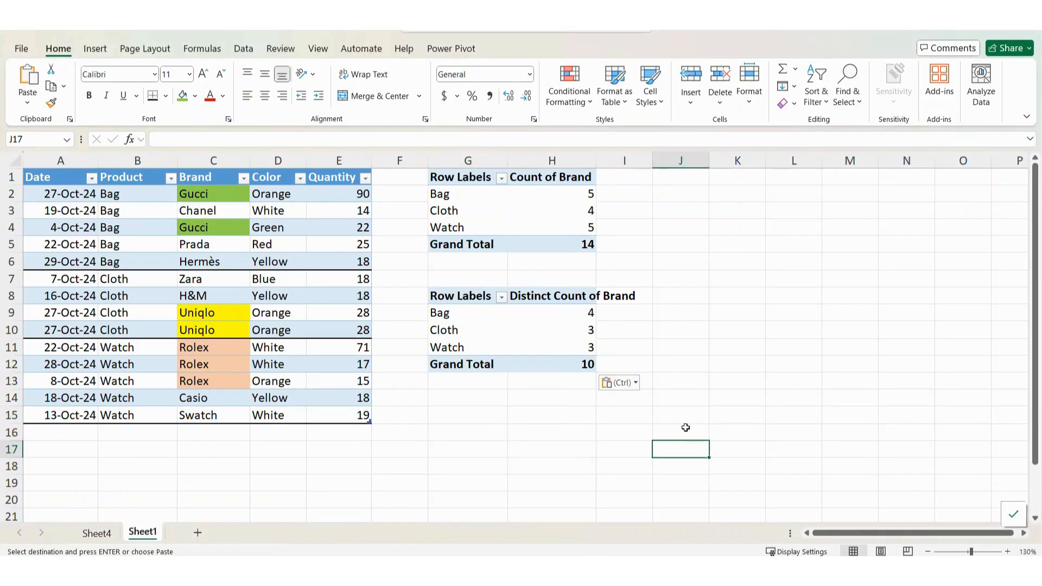
Step: Rename the value header in H8 of the pasted PivotTable as #Brand
click(573, 299)
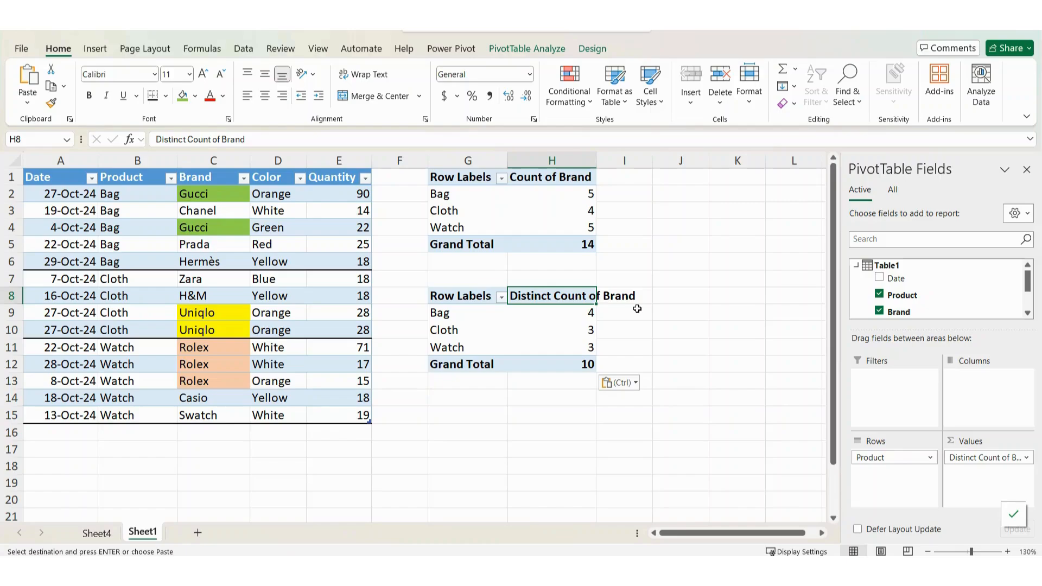
text(#)
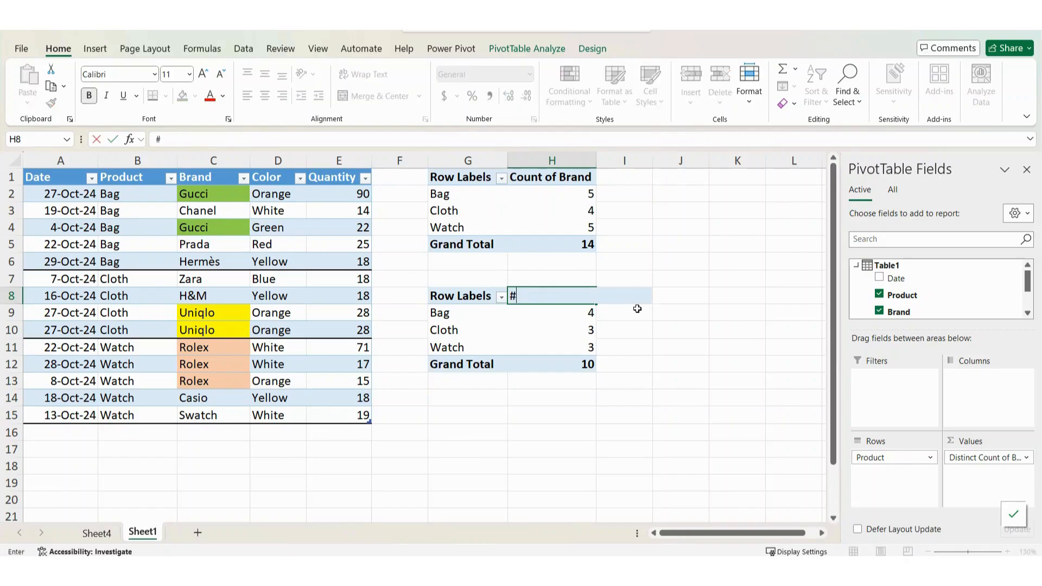
text(Brand)
key(Return)
Step: Rename the row labels header in G8 of the pasted PivotTable as Product
key(Up)
key(Left)
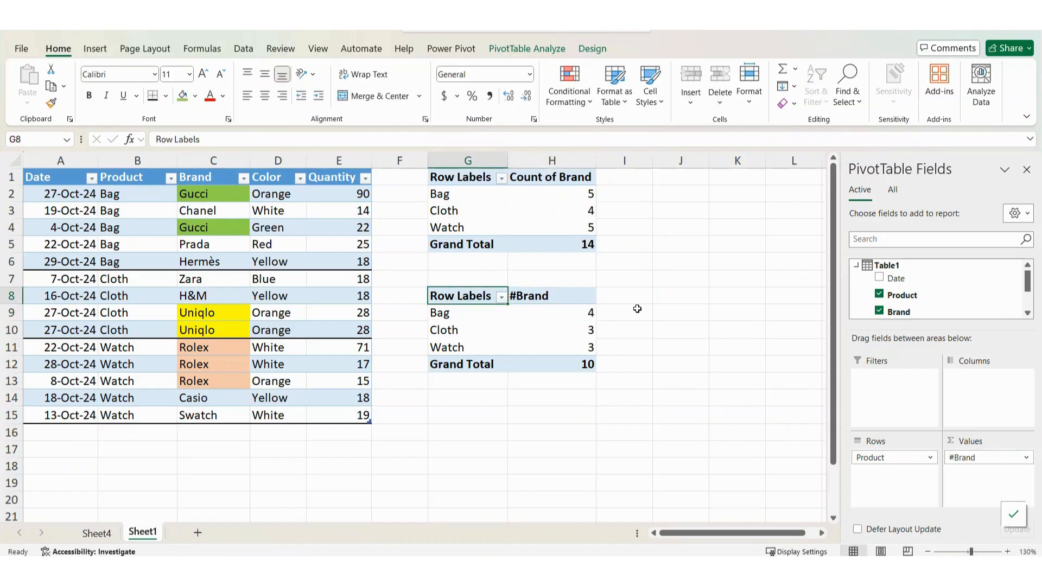
text(P)
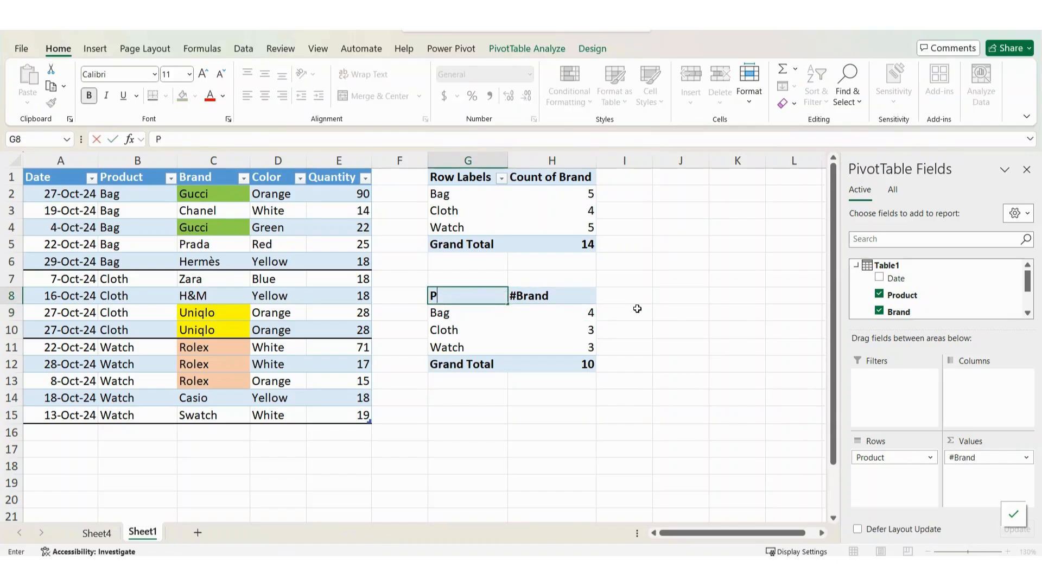
text(roduct)
key(Return)
click(654, 295)
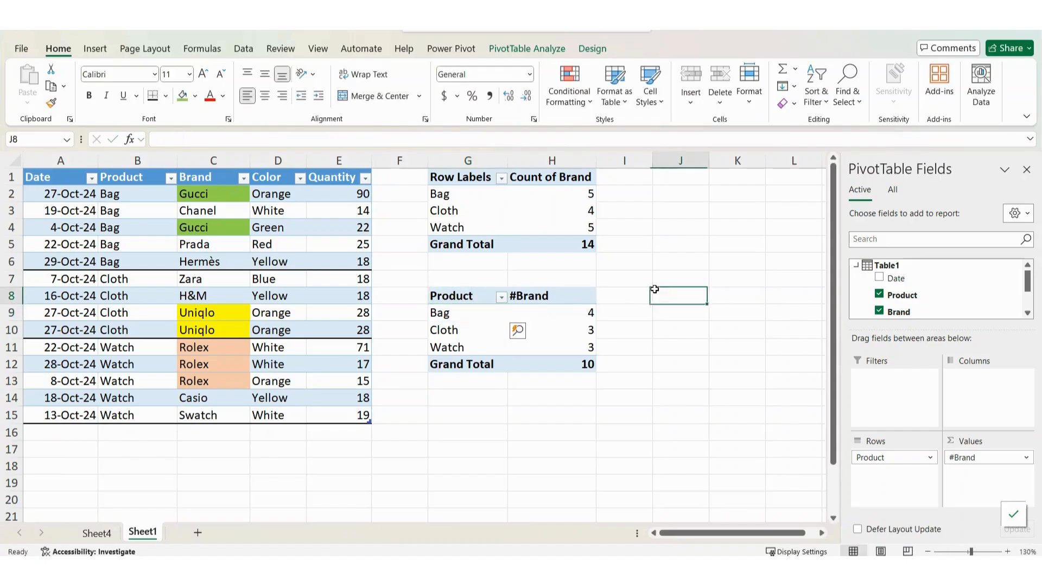